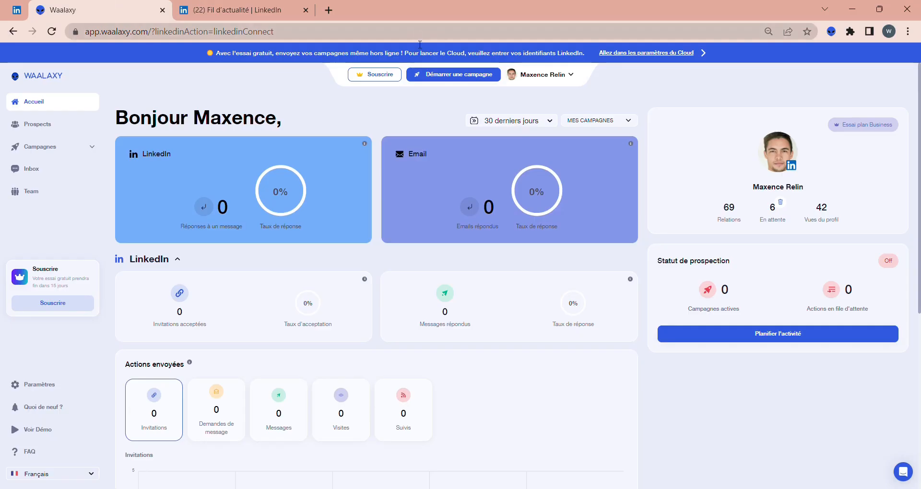
Open the sequence library for a new campaign and browse the LinkedIn + Email sequences
left_click(426, 75)
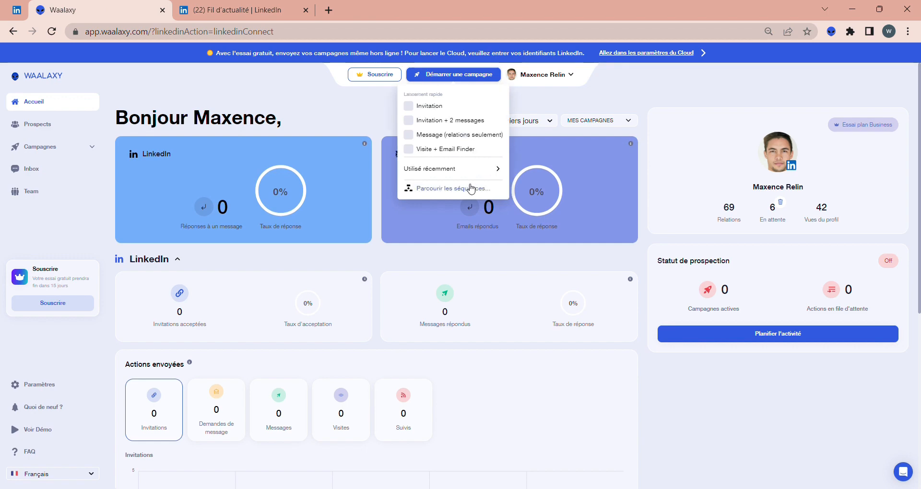
left_click(470, 189)
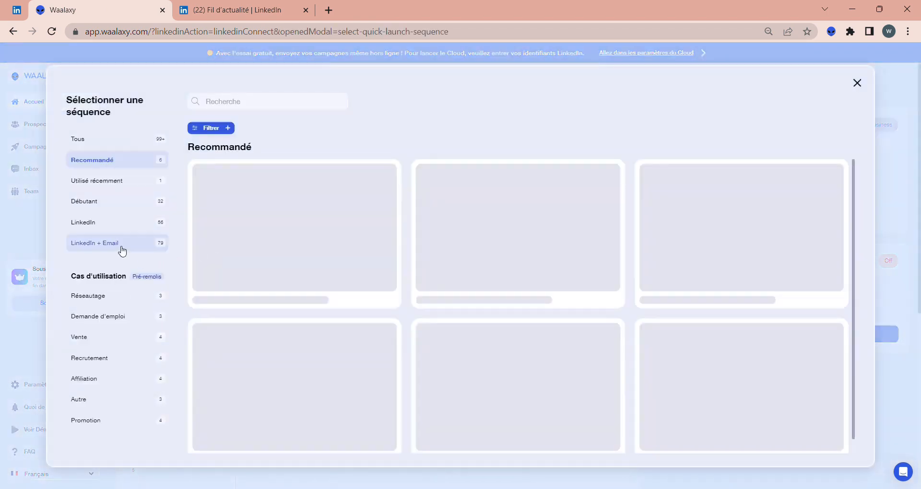
left_click(121, 247)
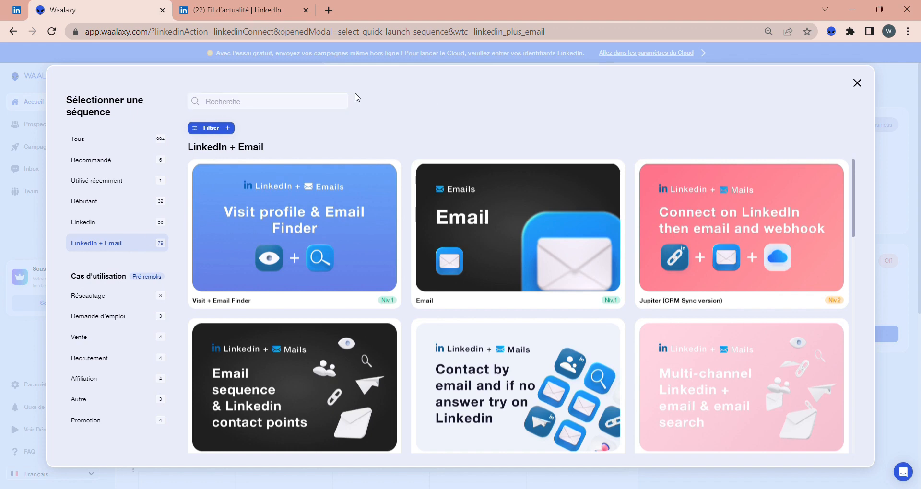
Search the sequences for "star trek" and choose the Star Trek (Simplified version) sequence
left_click(287, 100)
type("star trek")
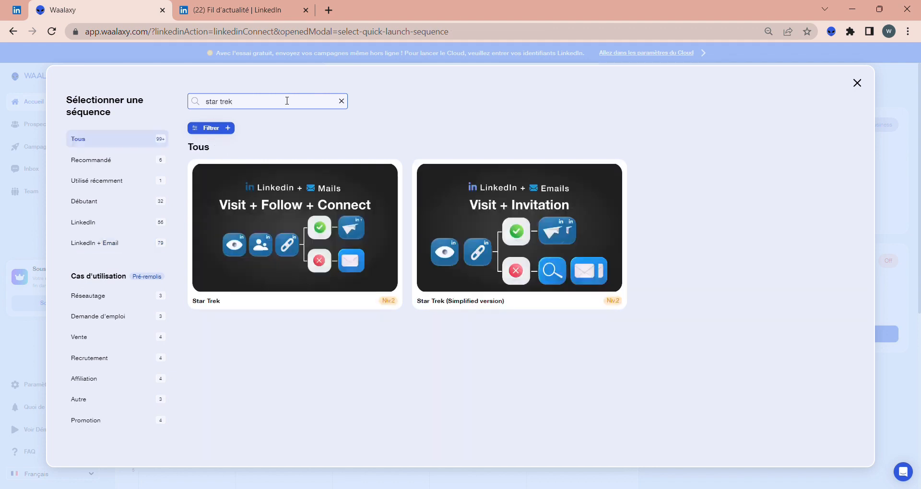
triple_click(462, 308)
left_click(523, 369)
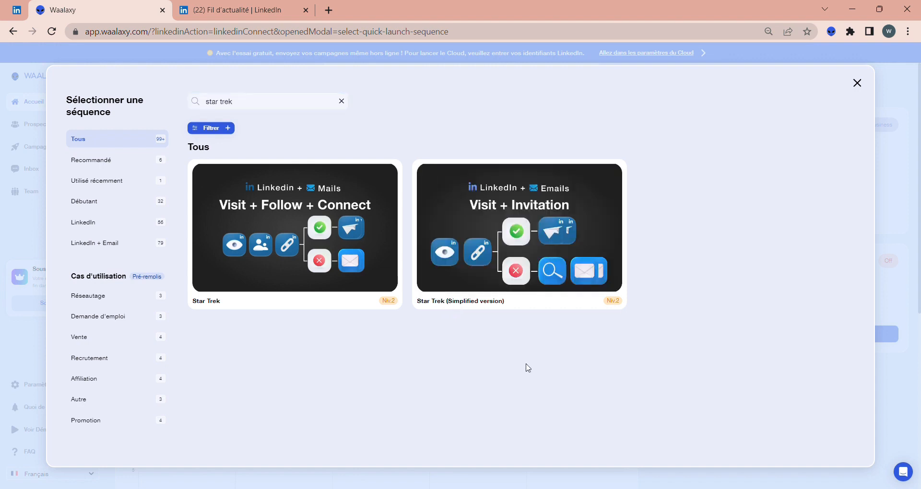
left_click(572, 281)
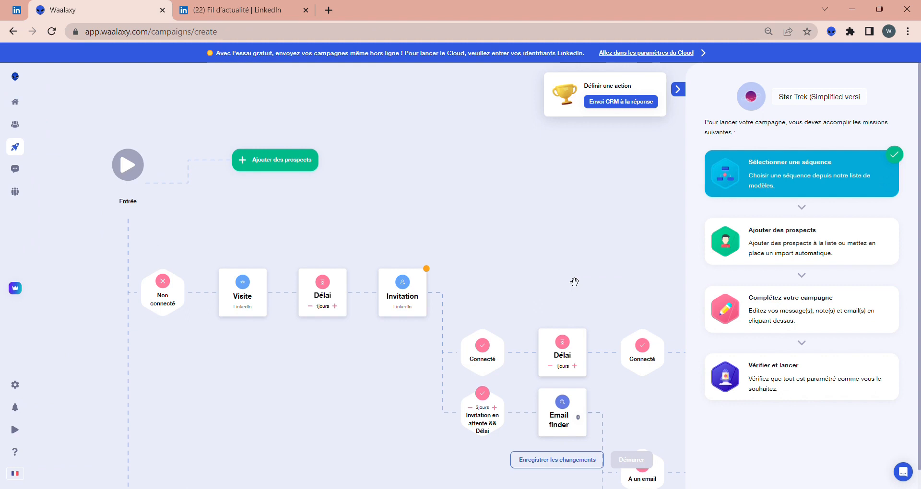
key("ctrl+minus")
key("ctrl+minus")
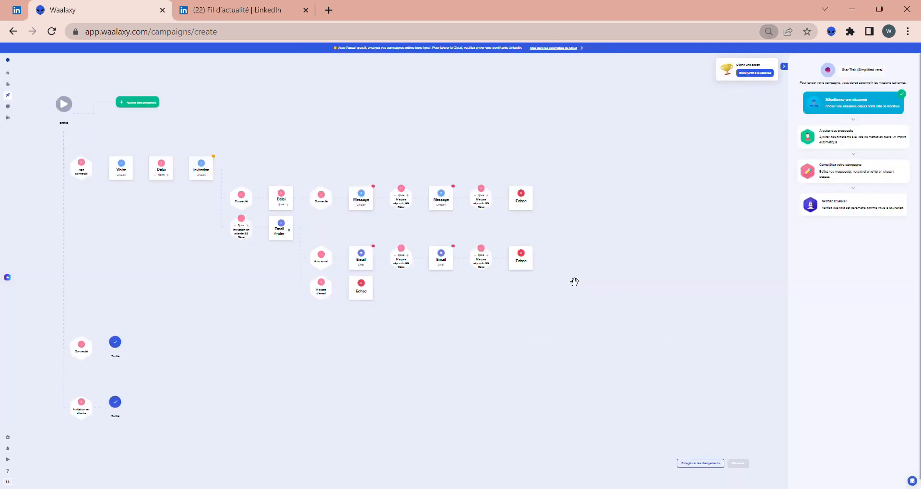
key("ctrl+plus")
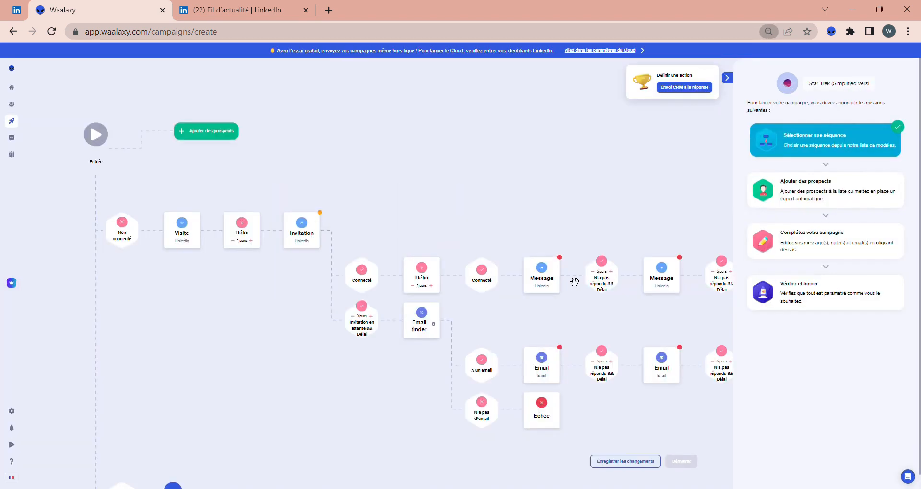
left_click_drag(225, 448, 152, 386)
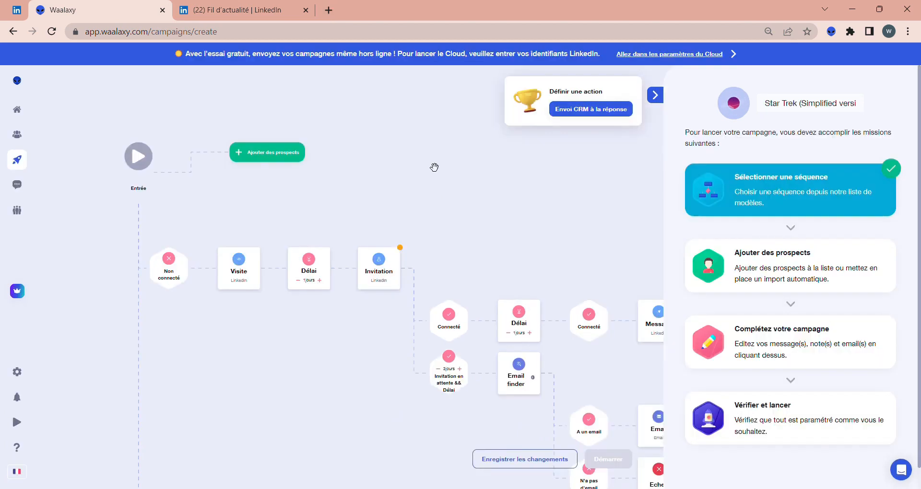
Add prospects to the campaign from the Photographe-Rennes list
left_click(656, 96)
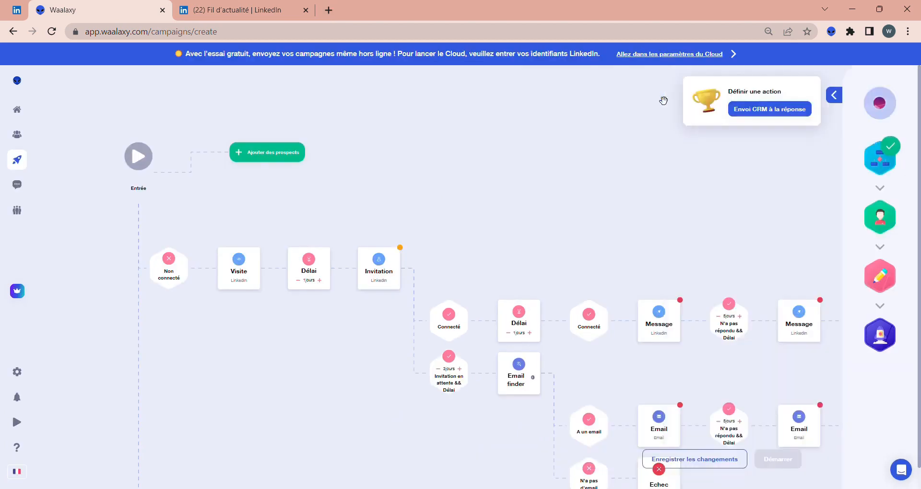
left_click(274, 153)
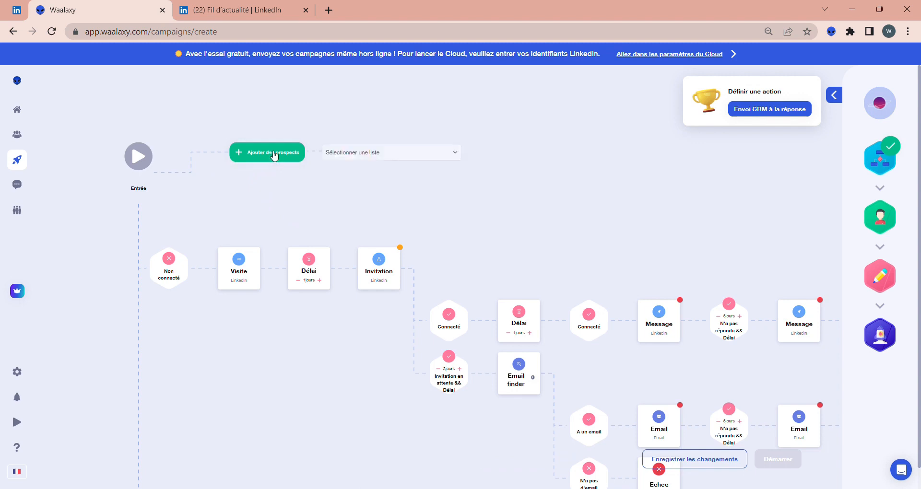
left_click(381, 153)
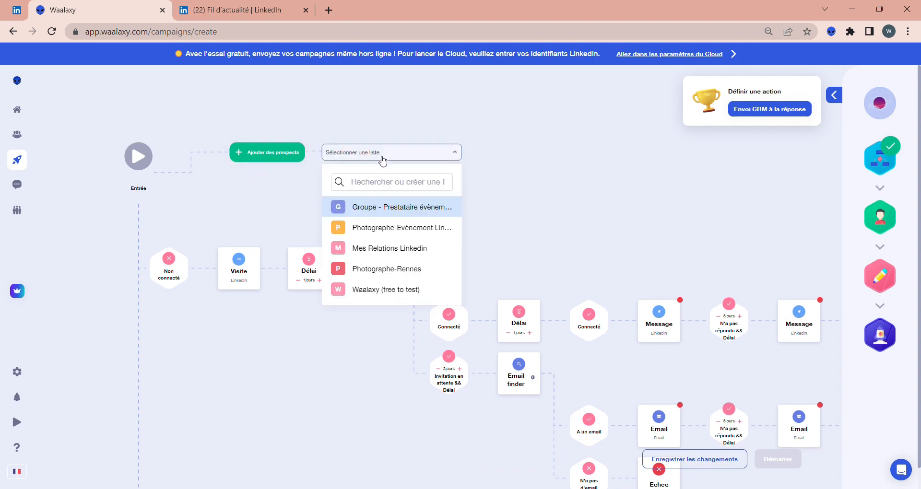
left_click(394, 270)
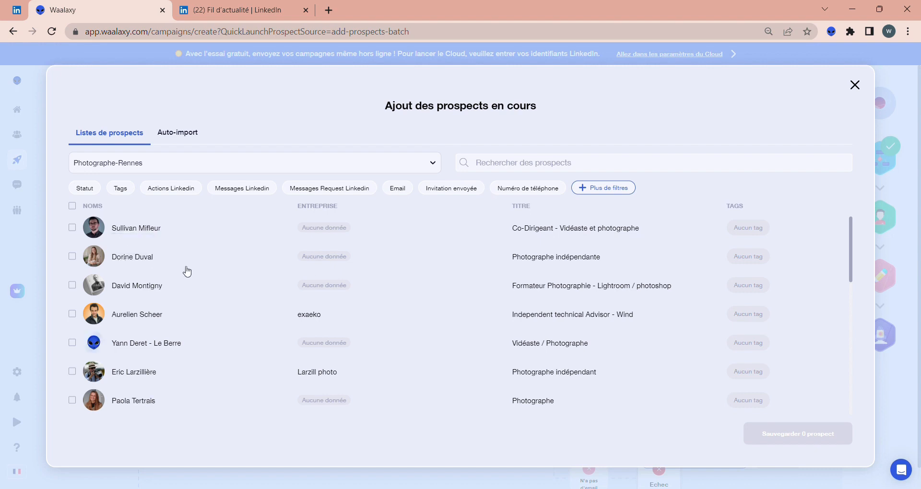
Select all prospects in the Photographe-Rennes list and save them to the campaign
left_click(73, 257)
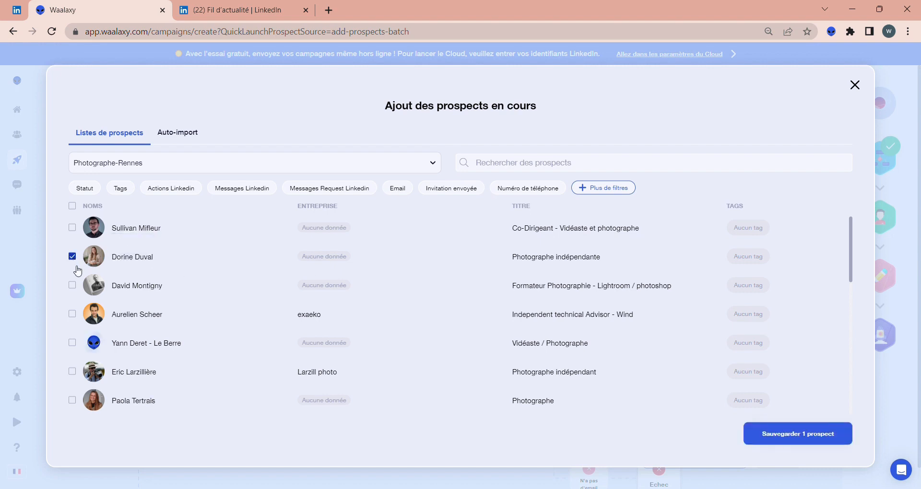
left_click(76, 289)
left_click(73, 315)
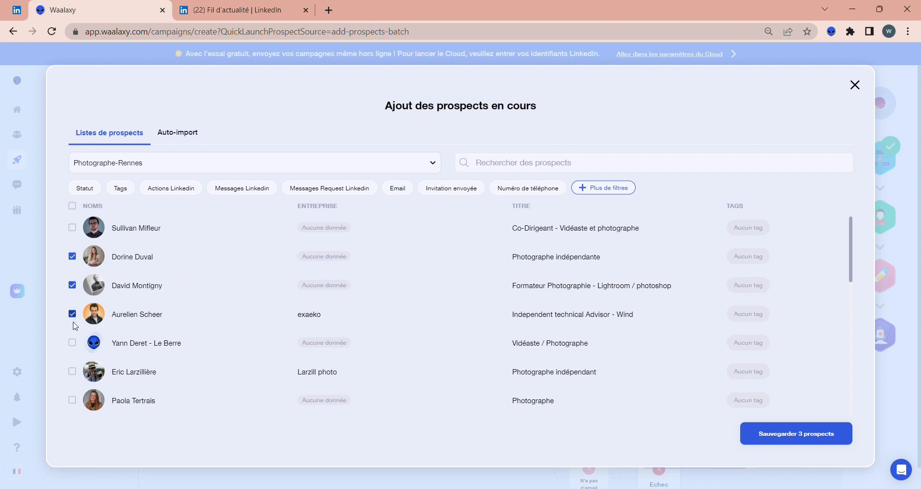
left_click(72, 343)
left_click(72, 206)
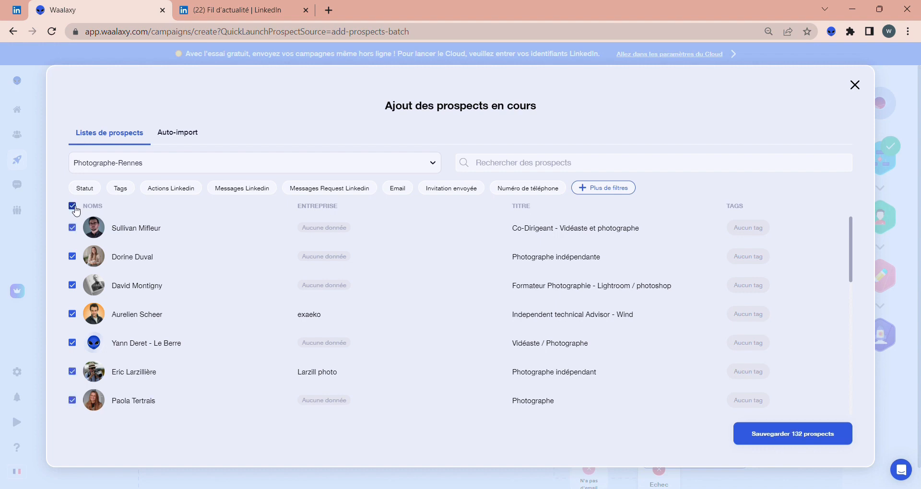
left_click(817, 437)
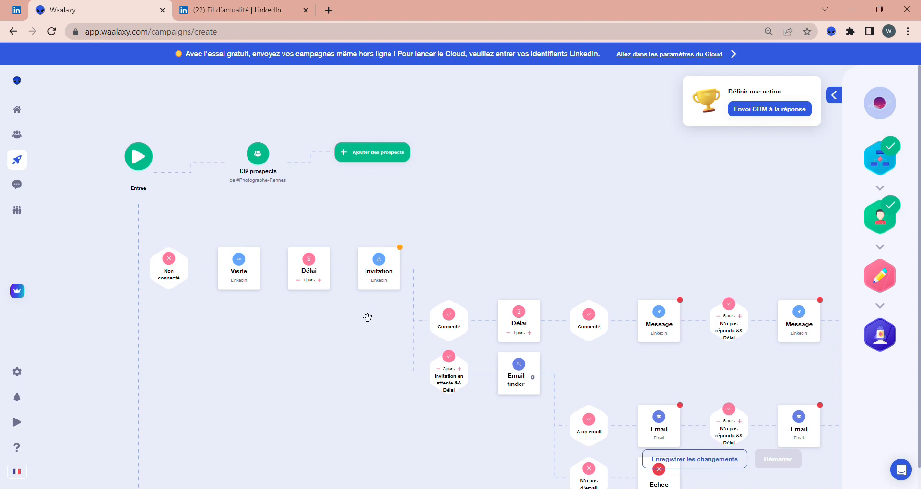
Apply the "J'aimerais rejoindre votre réseau" template to the Invitation note and validate it
left_click(383, 273)
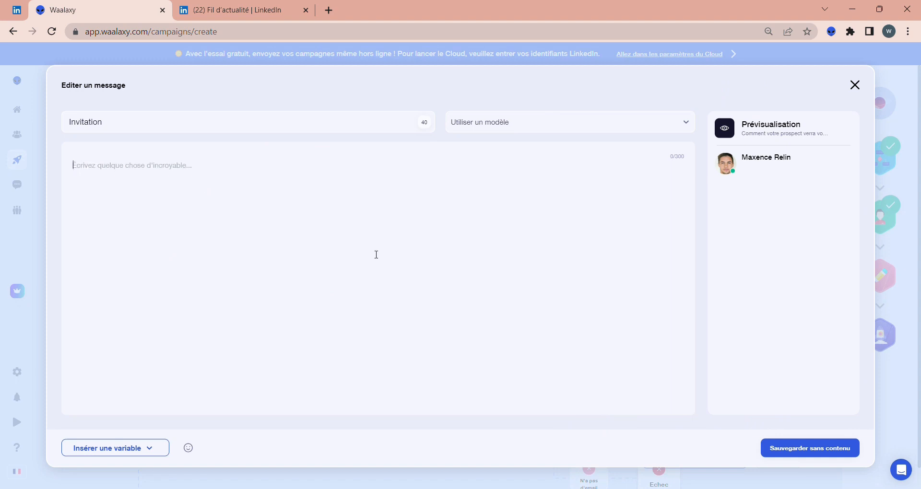
left_click(504, 127)
left_click(501, 150)
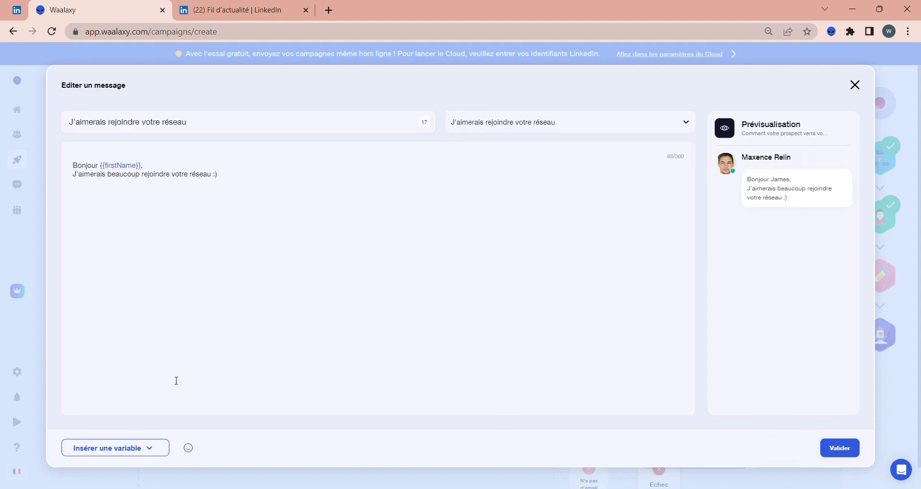
left_click(145, 448)
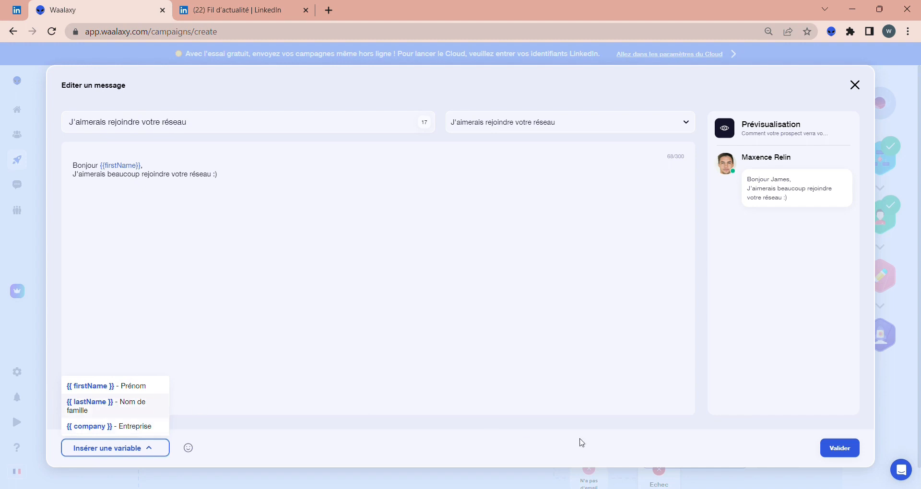
left_click(575, 381)
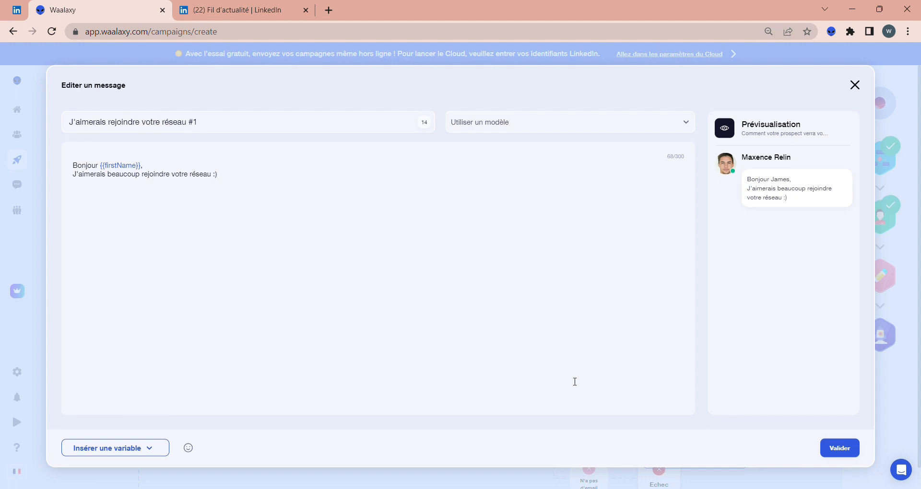
left_click(839, 449)
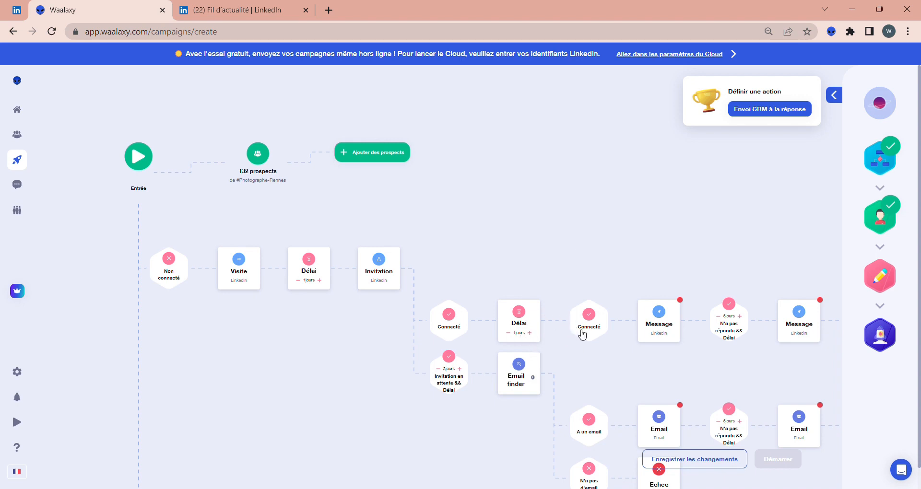
Write "Rédaction du premier message." in the first LinkedIn Message and validate it
left_click_drag(615, 254, 504, 252)
left_click(559, 329)
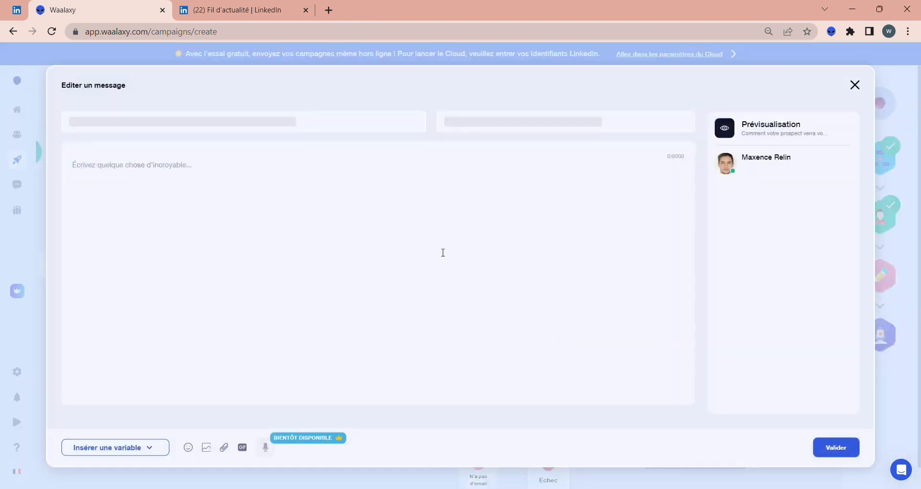
type("R")
key("BackSpace")
type("Rédaction du premier message.")
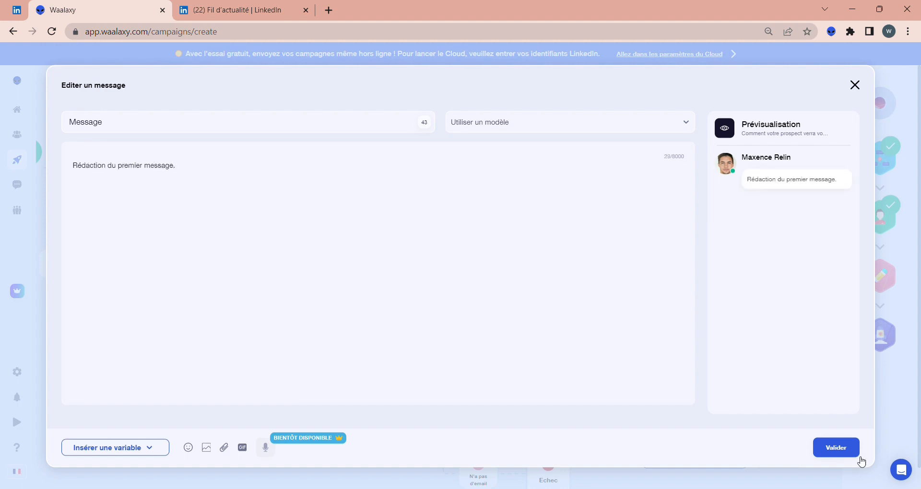
left_click(836, 449)
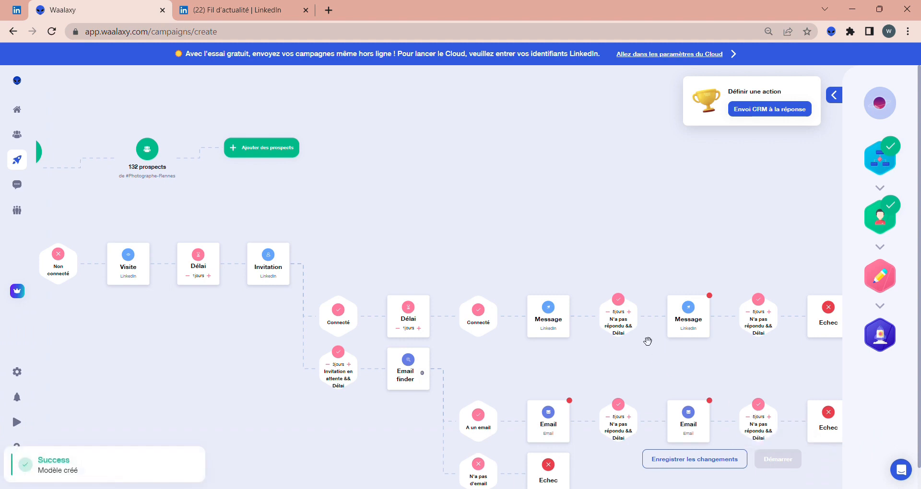
Extend the first no-reply delay to 7 days and write "Rédaction du second message." in the second LinkedIn Message
left_click(628, 312)
left_click(628, 311)
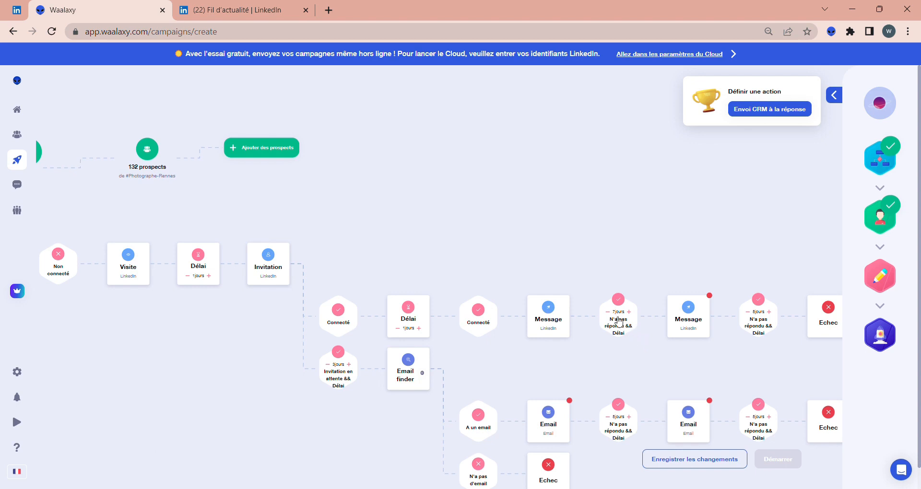
left_click_drag(653, 354, 568, 361)
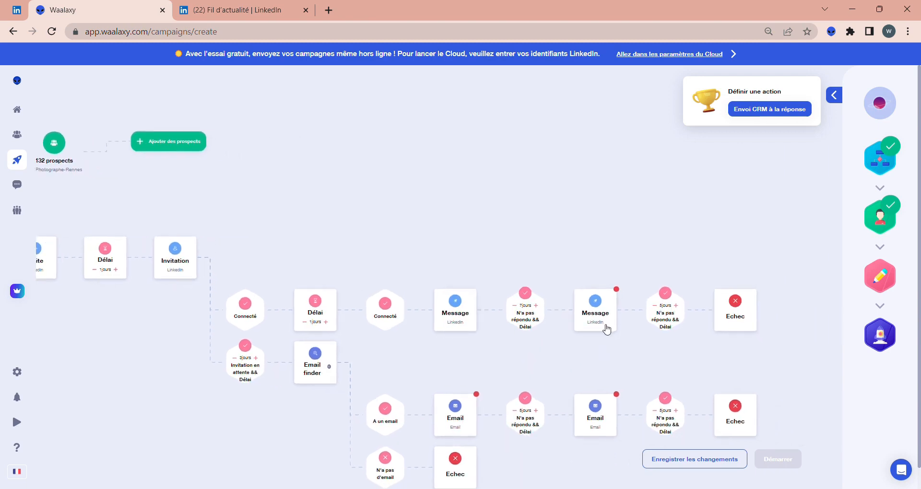
left_click(607, 329)
type("R")
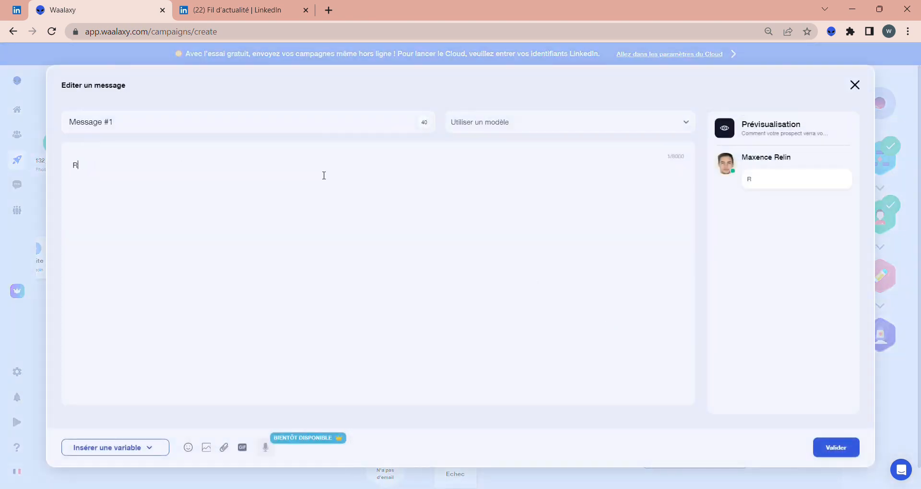
type("édaction du second message.")
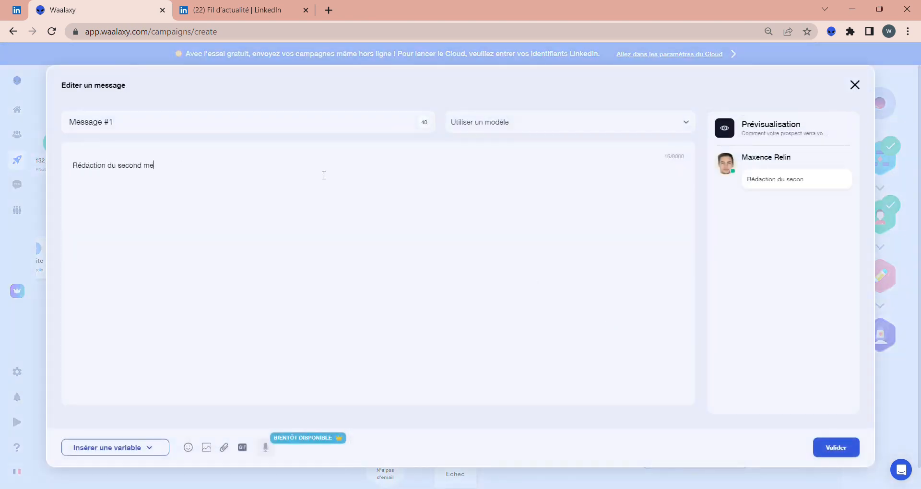
left_click(843, 448)
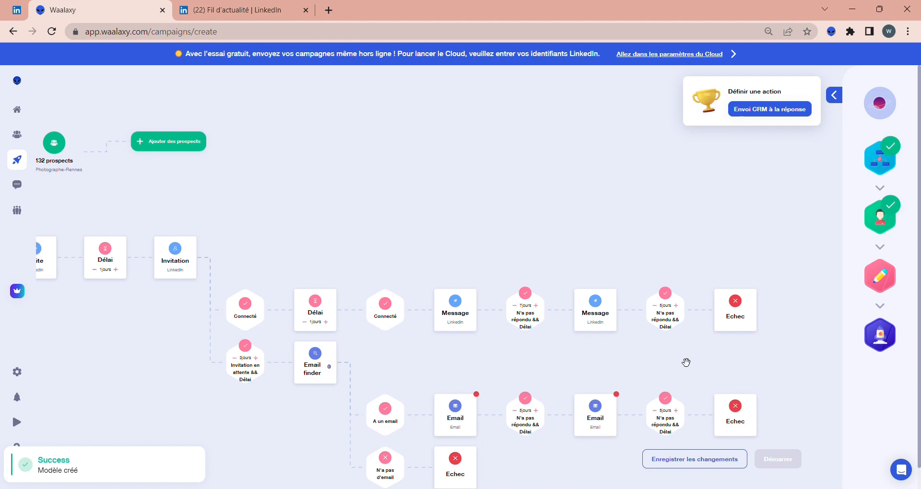
Set the second LinkedIn no-reply delay and the pending-invitation delay to 10 days each
left_click(677, 305)
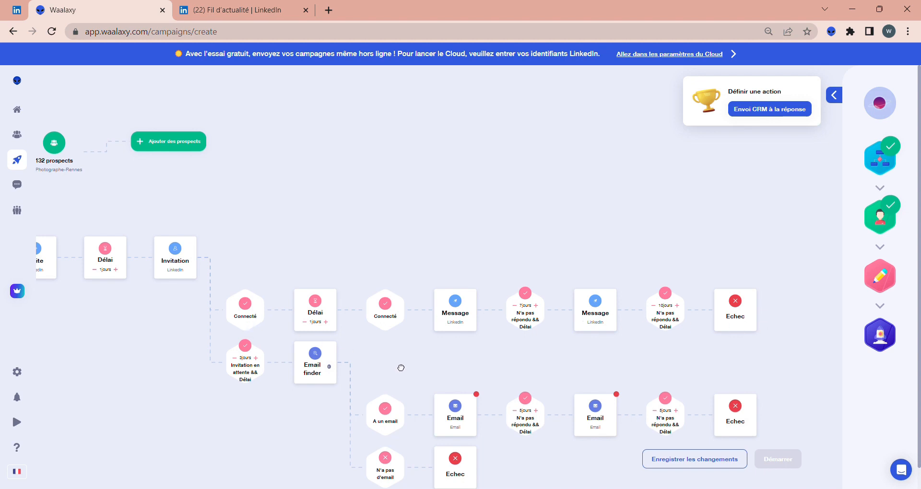
left_click_drag(400, 370, 446, 314)
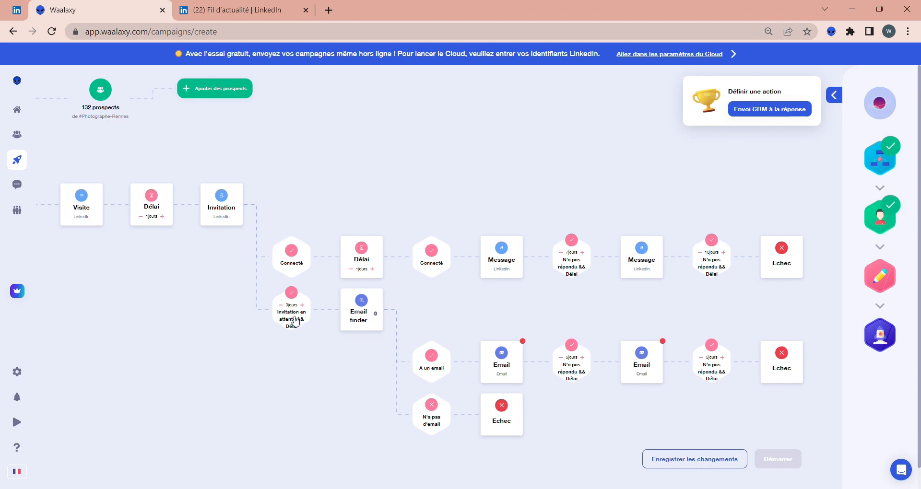
left_click(303, 304)
left_click(303, 305)
left_click(303, 305)
Write the first Email with subject "Objet du mail" and body "Rédaction du premier mail", then extend its no-reply delay to 7 days
left_click(501, 374)
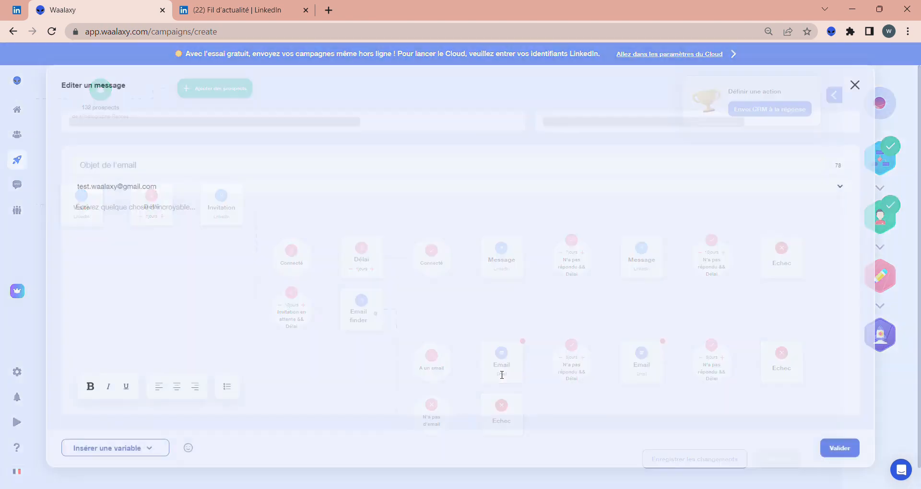
left_click(283, 243)
type("Rédaction du premier mail")
left_click(123, 161)
type("Objet du mail")
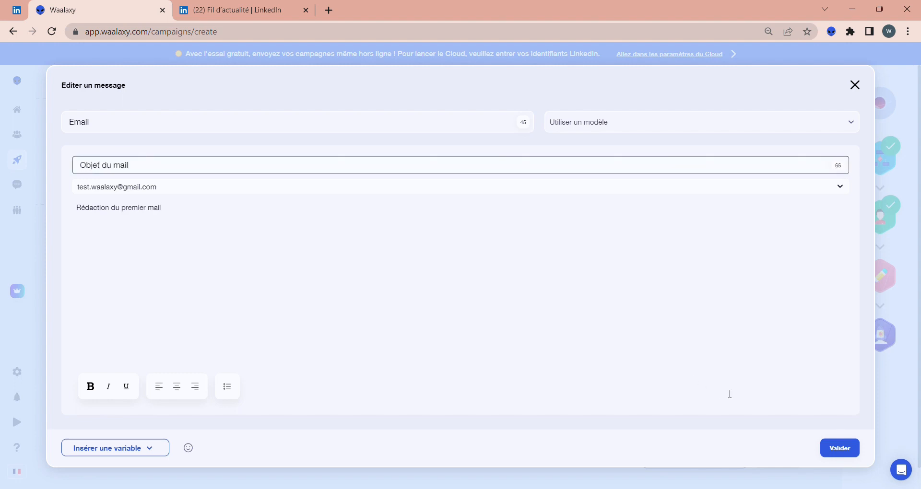
left_click(839, 447)
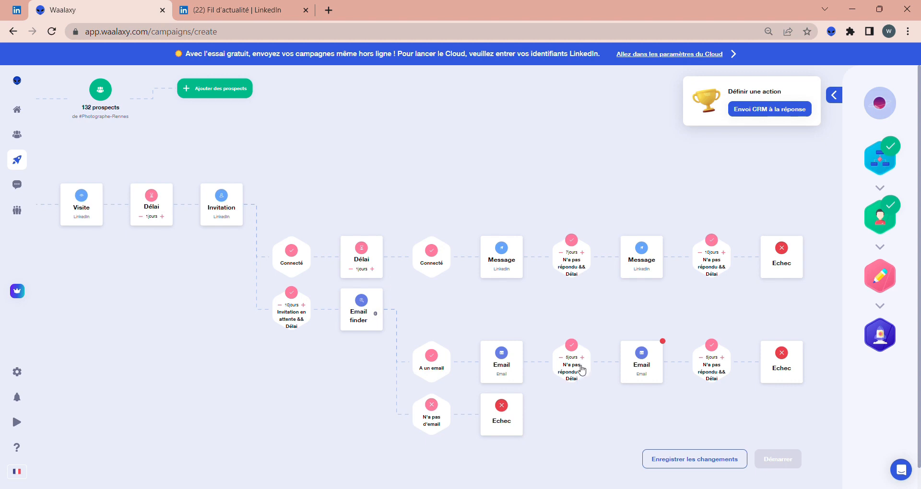
left_click(583, 358)
Write the second Email with subject "Objet du mail" and body "Rédaction du second mail", then extend the last delay to 10 days
left_click(653, 377)
left_click(233, 171)
type("Objet du mail")
left_click(216, 217)
type("Rédaction du second mail")
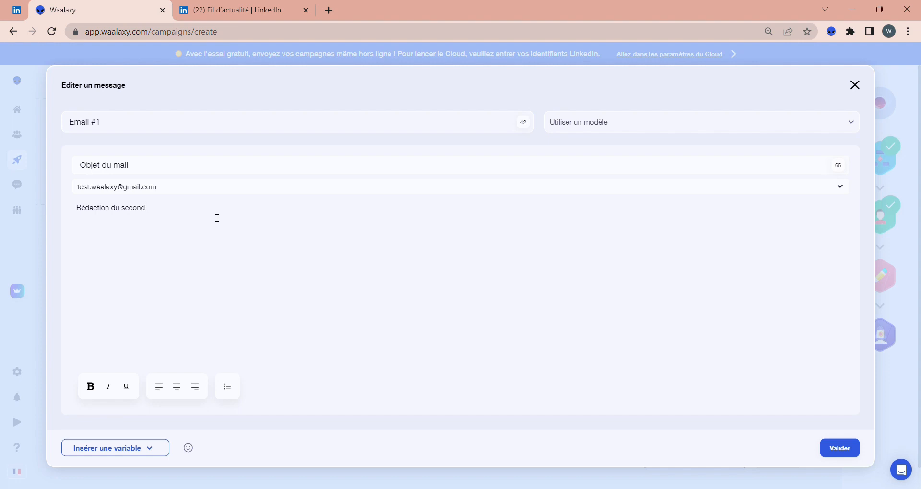
left_click(834, 452)
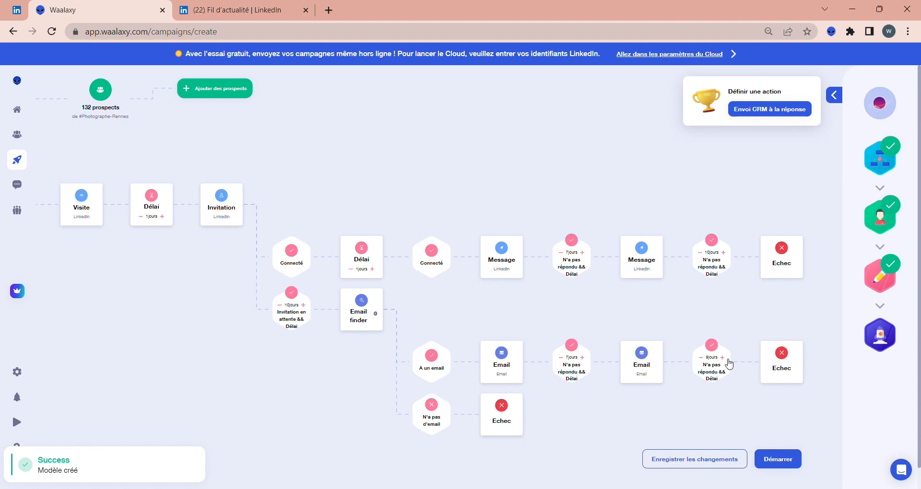
left_click(722, 357)
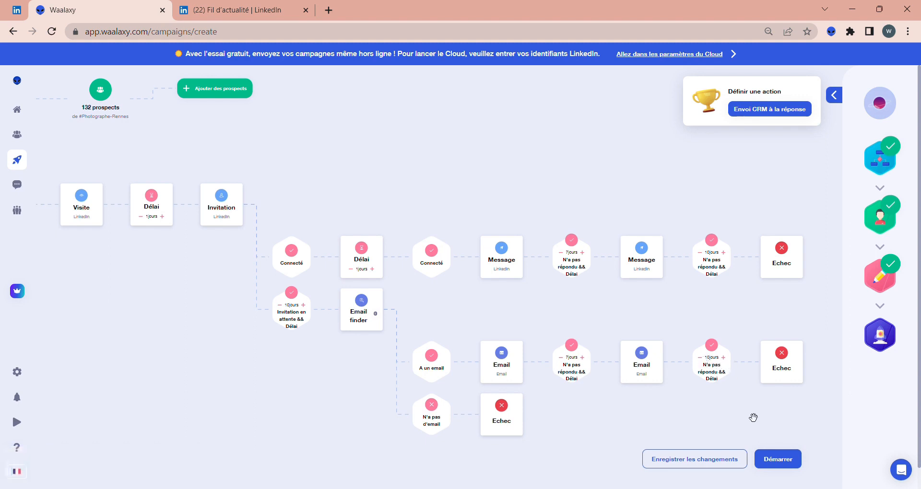